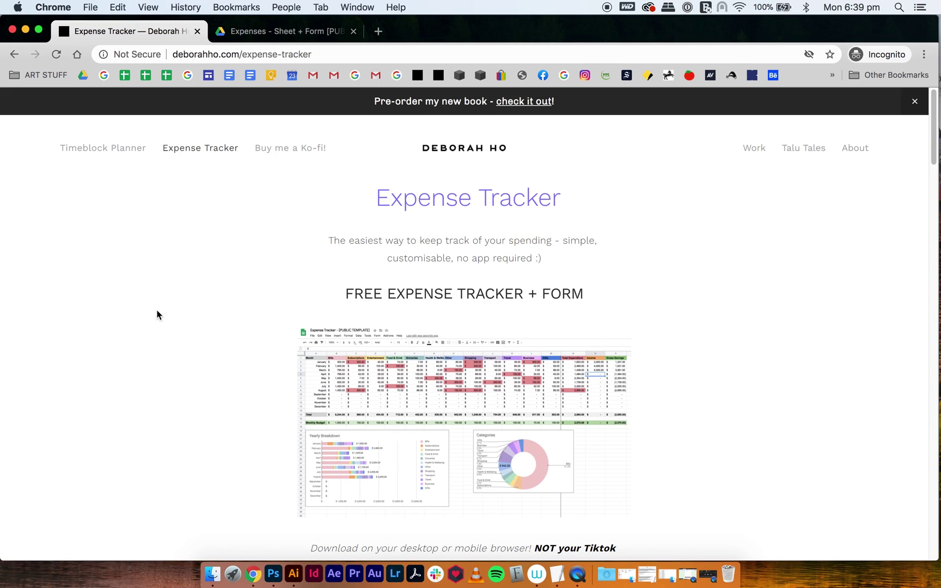
Scroll down the Expense Tracker page to the free Expense Tracker + Form download link
scroll(266, 364, down, 1)
scroll(266, 365, down, 4)
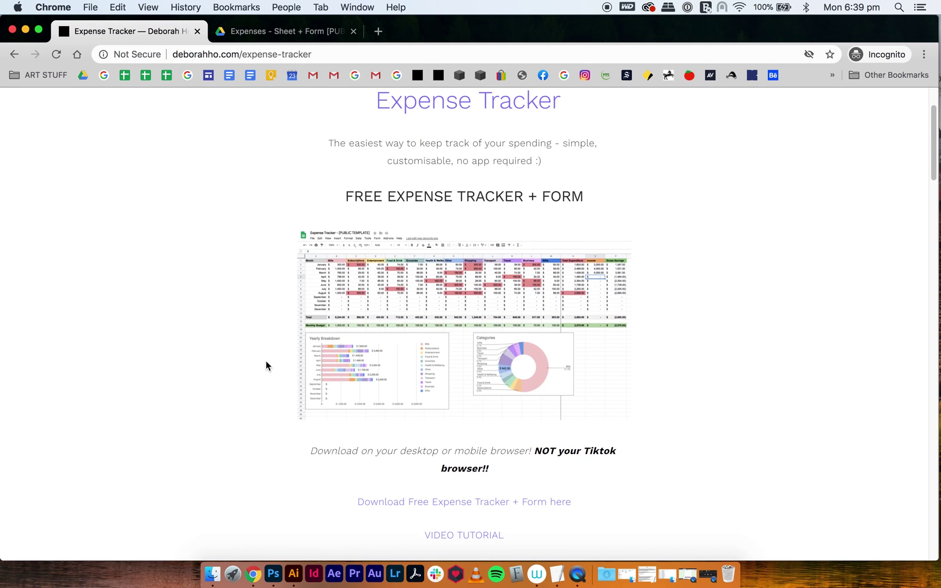
scroll(266, 365, down, 10)
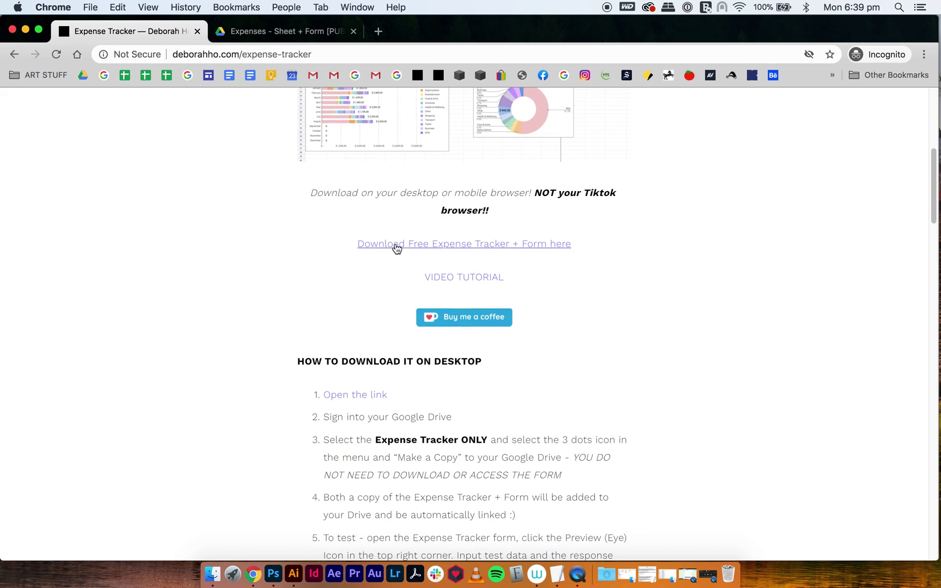
Follow the 'Download Free Expense Tracker + Form here' link to the shared Drive folder
click(462, 250)
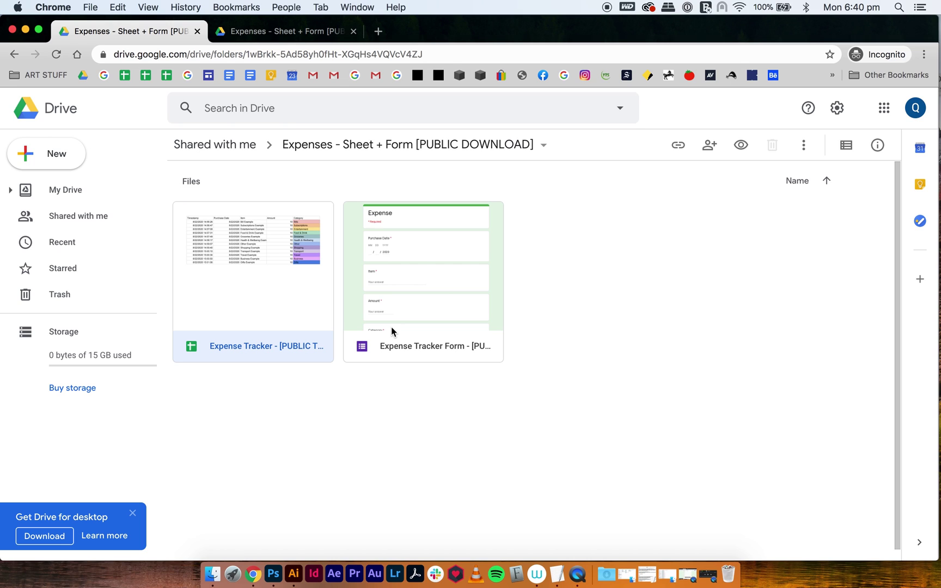
Make a personal copy of the shared Expense Tracker sheet from its More actions menu
click(803, 145)
click(702, 346)
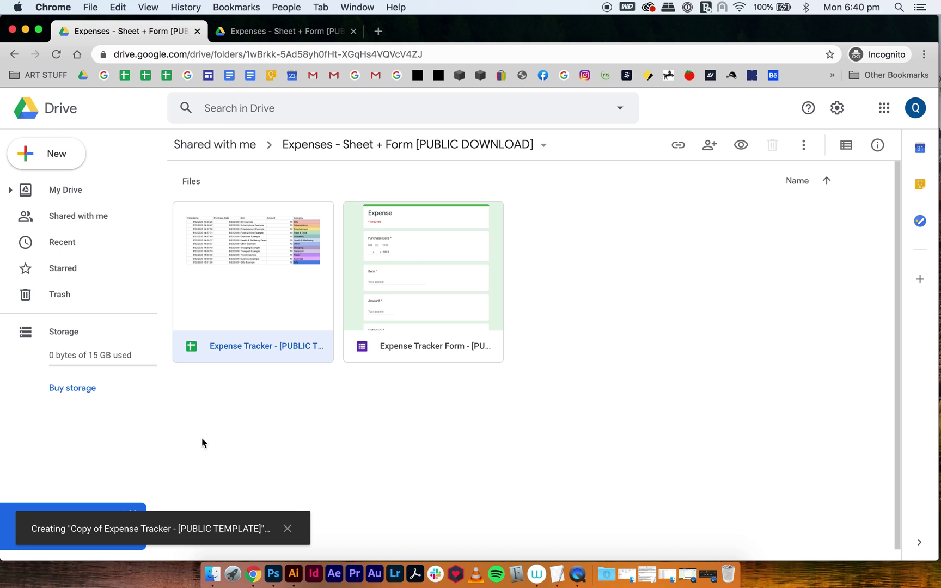
Go to My Drive to find the copied Expense Tracker sheet
click(90, 197)
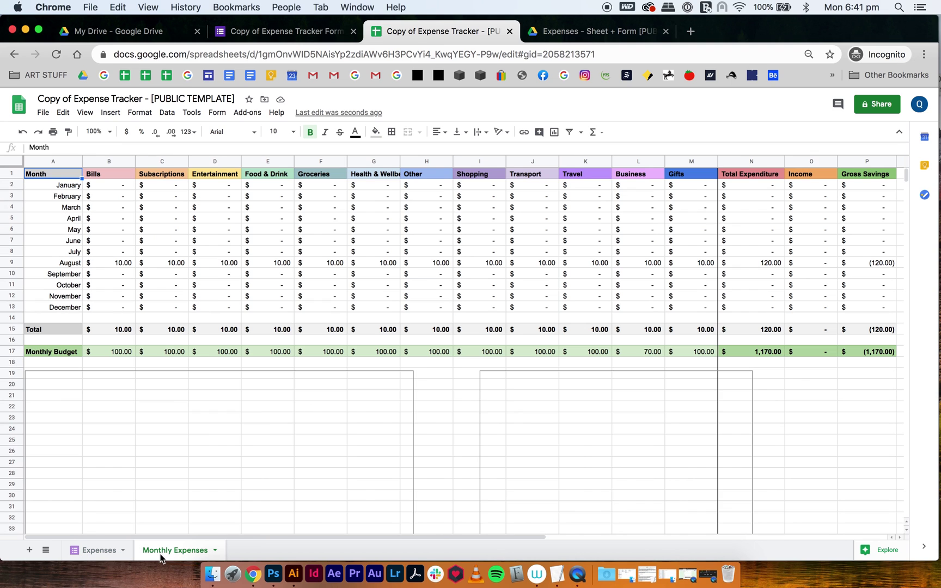
Delete the sample rows 2–13 from the Expenses sheet
scroll(380, 416, down, 2)
scroll(526, 405, up, 2)
click(99, 549)
click(12, 187)
shift+click(15, 309)
right_click(15, 309)
click(77, 354)
Check Monthly Expenses after the deletion, then bring the copied form's editor forward
click(192, 546)
click(101, 549)
click(216, 331)
click(274, 30)
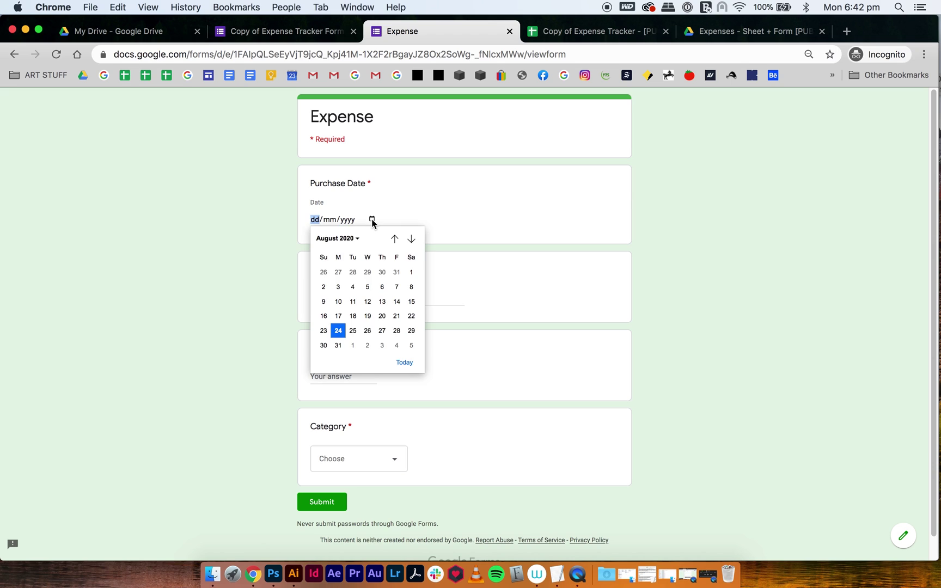
Submit a Cake expense of 5 under Food & Drink dated 24/08/2020
click(404, 361)
click(338, 298)
text(Cake)
click(323, 379)
text(5)
click(376, 460)
click(356, 330)
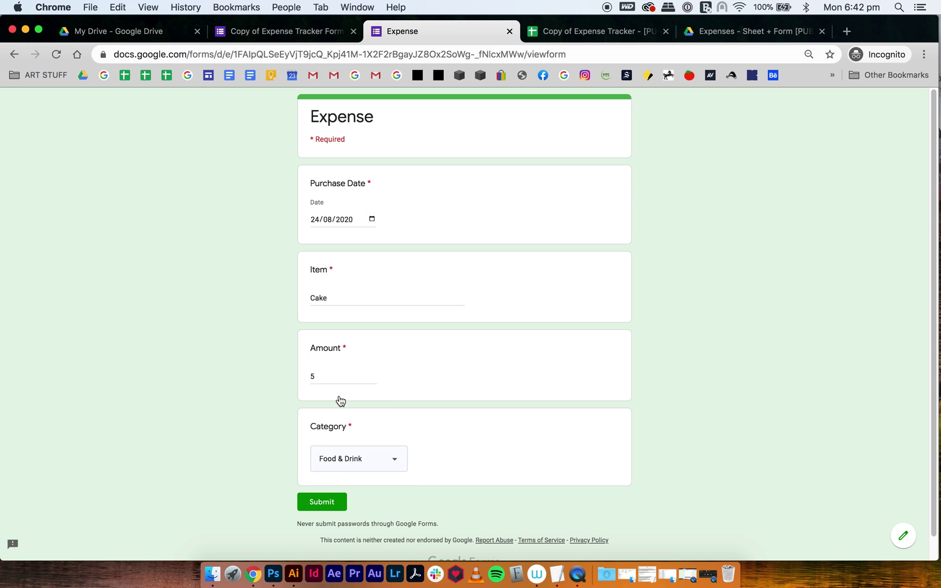
click(320, 501)
Submit a second response: Phone, 1000, Shopping, dated 16 July 2020
click(374, 173)
click(348, 222)
click(372, 219)
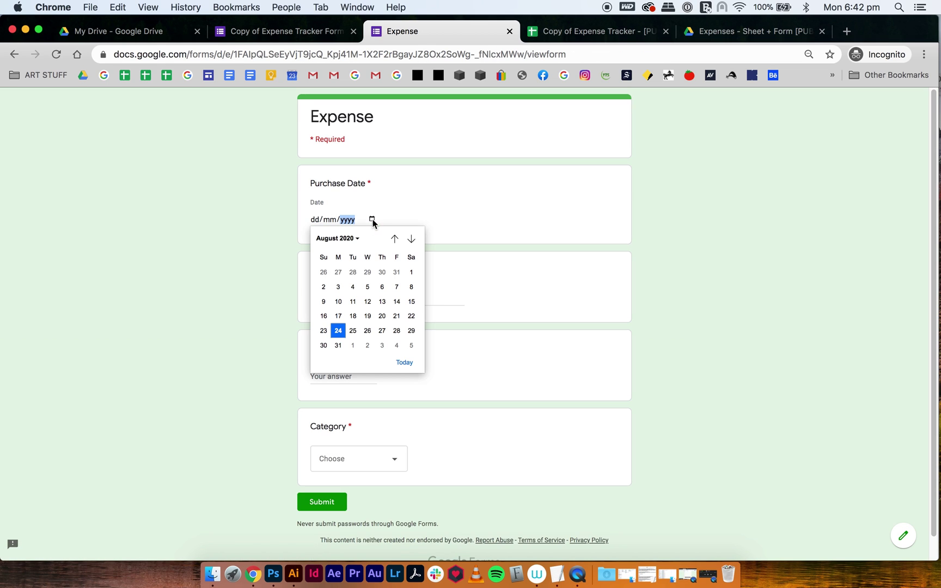
click(394, 240)
click(380, 301)
click(342, 296)
text(Phone)
click(341, 389)
click(337, 380)
text(000)
click(362, 464)
click(348, 433)
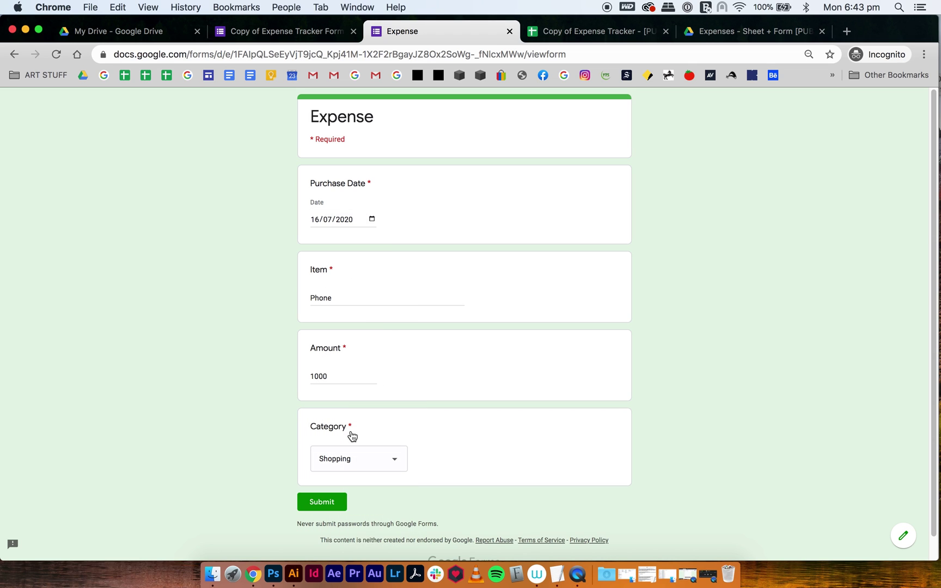
click(323, 503)
Review the submitted rows on the Expenses sheet, checking item, amount and categories E2–E4
click(582, 35)
click(216, 189)
click(329, 189)
click(410, 189)
click(406, 200)
click(403, 209)
Inspect the July Shopping (I8) and August Food & Drink (E9) formulas on Monthly Expenses
click(175, 551)
click(478, 250)
click(273, 263)
scroll(457, 384, down, 2)
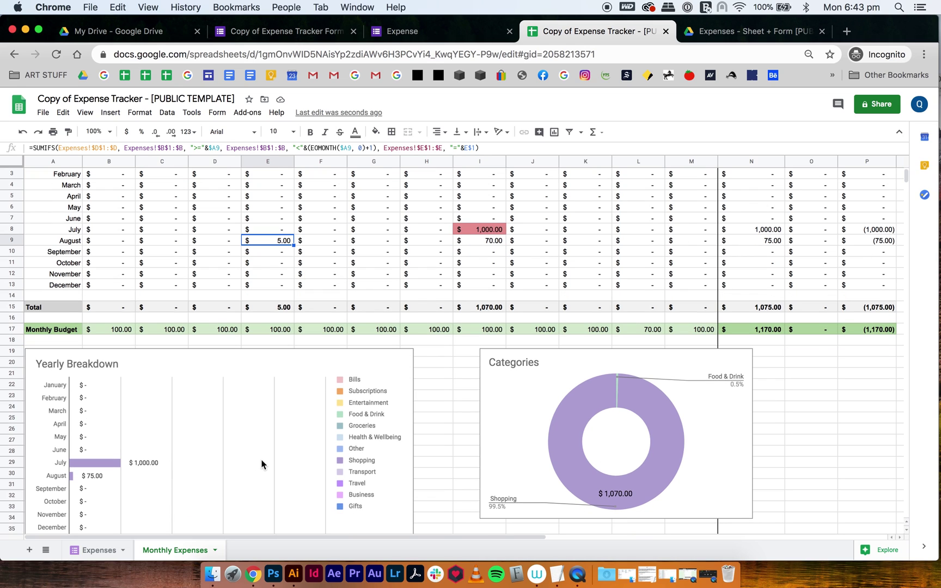
scroll(655, 269, up, 2)
Compare the Expenses entries B2:D4 and their purchase dates with Monthly Expenses
click(106, 550)
click(170, 549)
click(98, 550)
drag(129, 187, 302, 215)
click(300, 330)
click(184, 556)
click(80, 554)
click(117, 162)
click(154, 231)
click(157, 211)
click(145, 187)
Correct the Cake purchase date in B2 to 24/08/2020
click(30, 148)
key(Delete)
text(24)
key(Right)
key(Delete)
key(Delete)
text(08)
click(164, 252)
click(150, 192)
click(220, 329)
click(319, 190)
Check the I9 and I10 formulas on Monthly Expenses, then re-inspect dates B2–B4
click(176, 550)
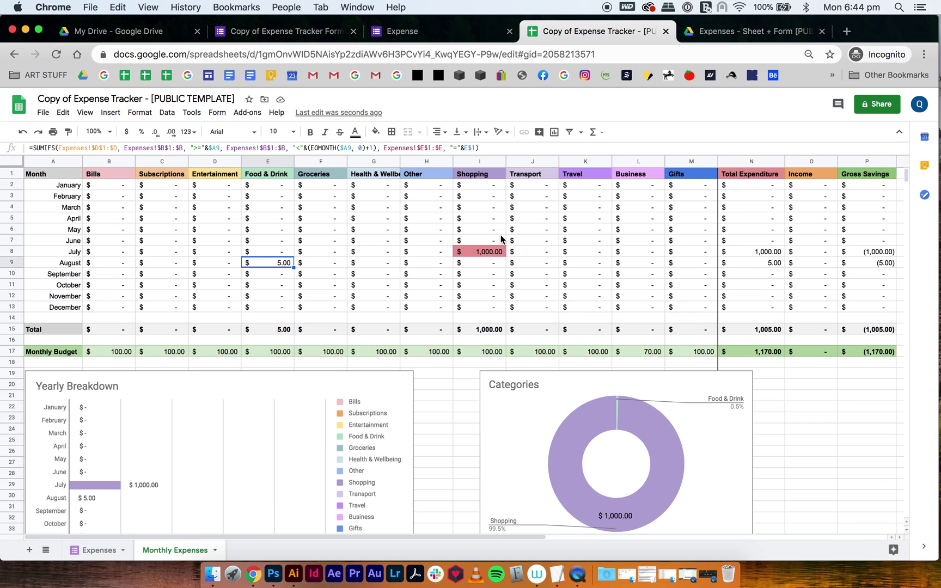
click(483, 272)
click(483, 265)
click(101, 551)
click(144, 161)
click(155, 187)
click(155, 209)
shift+click(155, 190)
Inspect the Month column values on Monthly Expenses from January down to May
click(181, 549)
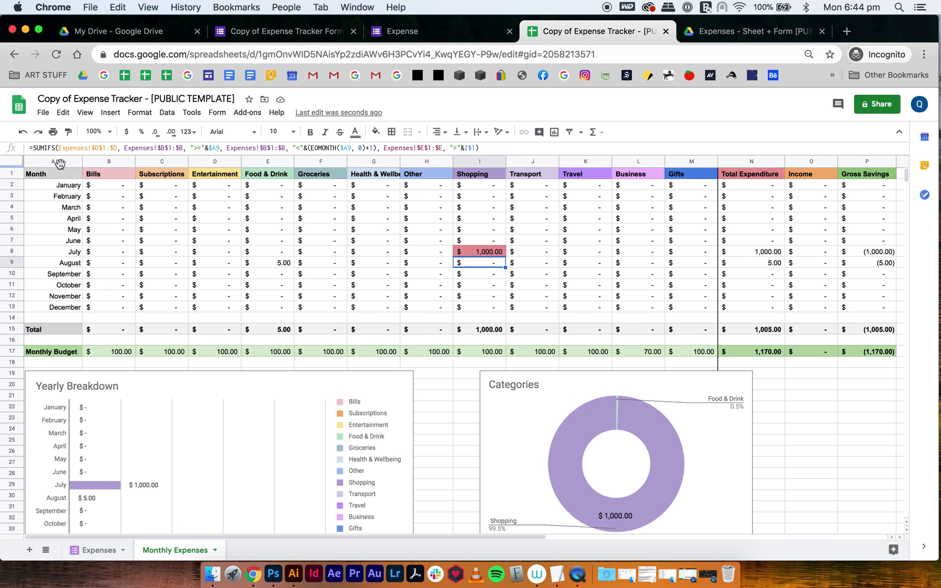
click(60, 164)
click(70, 220)
click(48, 161)
click(54, 198)
click(54, 186)
click(67, 197)
key(Down)
key(Down)
key(Down)
key(Down)
key(Down)
key(Down)
key(Down)
key(Down)
key(Down)
key(Down)
Compare the dates in B2 and B4 with the July Shopping formula in I8
click(61, 161)
click(100, 550)
click(176, 551)
click(97, 550)
click(168, 243)
click(133, 187)
click(162, 212)
click(184, 548)
click(487, 252)
click(98, 549)
Rewrite the Phone date in B4 as 16/7/2020 and check Monthly Expenses
click(40, 148)
key(Delete)
key(BackSpace)
text(7)
text(6)
click(148, 291)
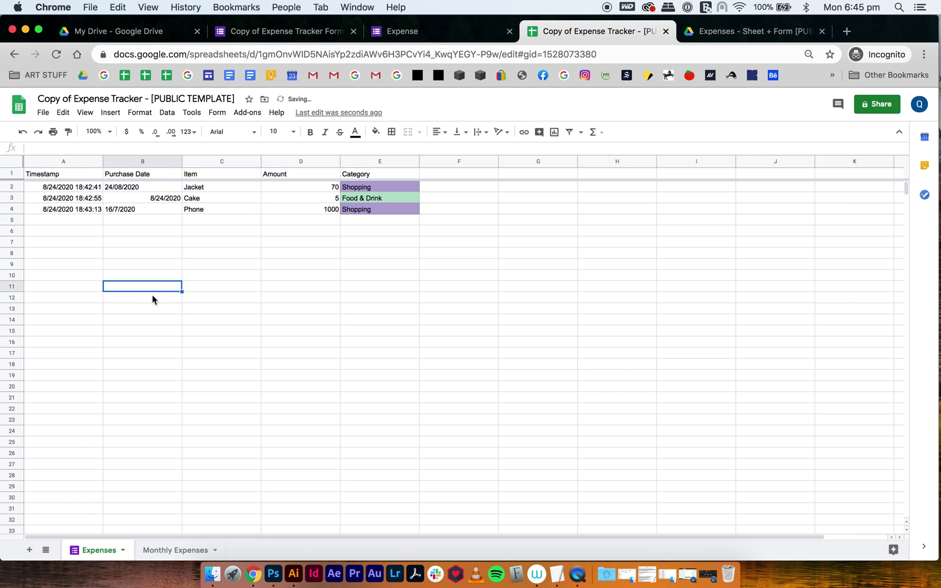
click(160, 551)
click(106, 552)
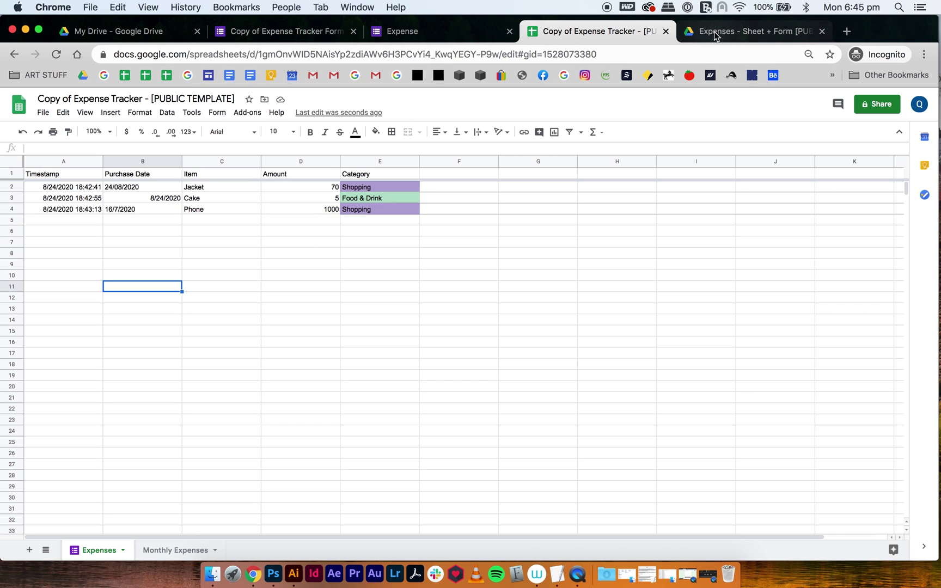